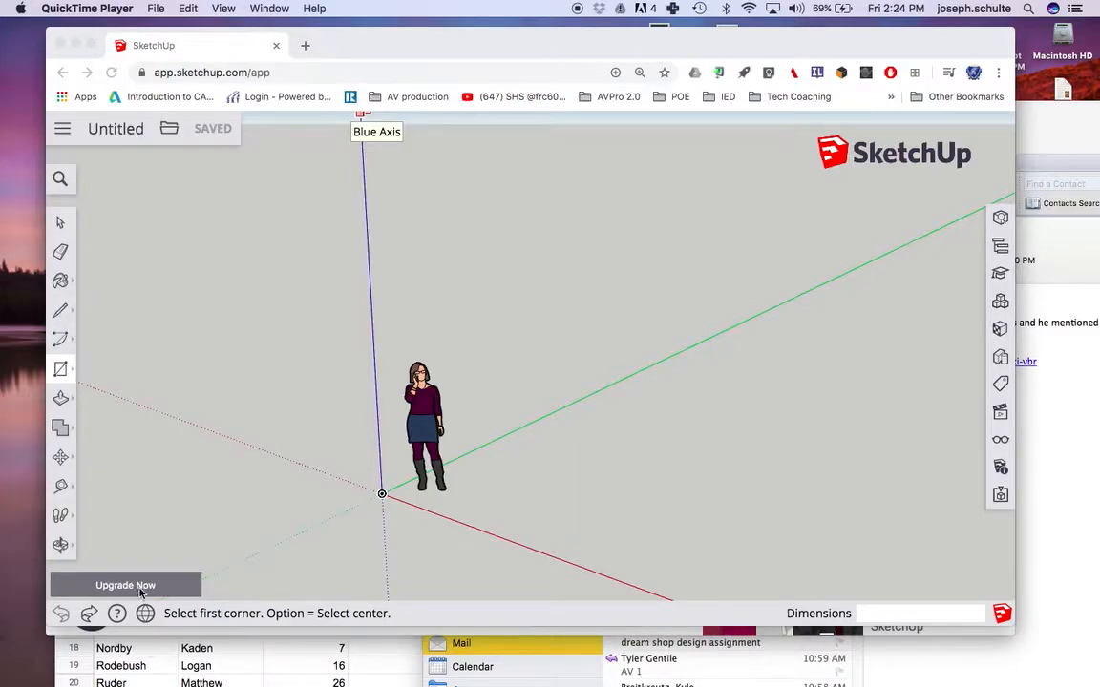
- Look at the finished house model in the YouTube tutorial window and return to the SketchUp window
{"action": "mouse_move", "coordinate": [394, 46]}
{"action": "left_mouse_down"}
{"action": "mouse_move", "coordinate": [464, 175]}
{"action": "mouse_move", "coordinate": [499, 163]}
{"action": "left_mouse_up"}
{"action": "left_click", "coordinate": [566, 62]}
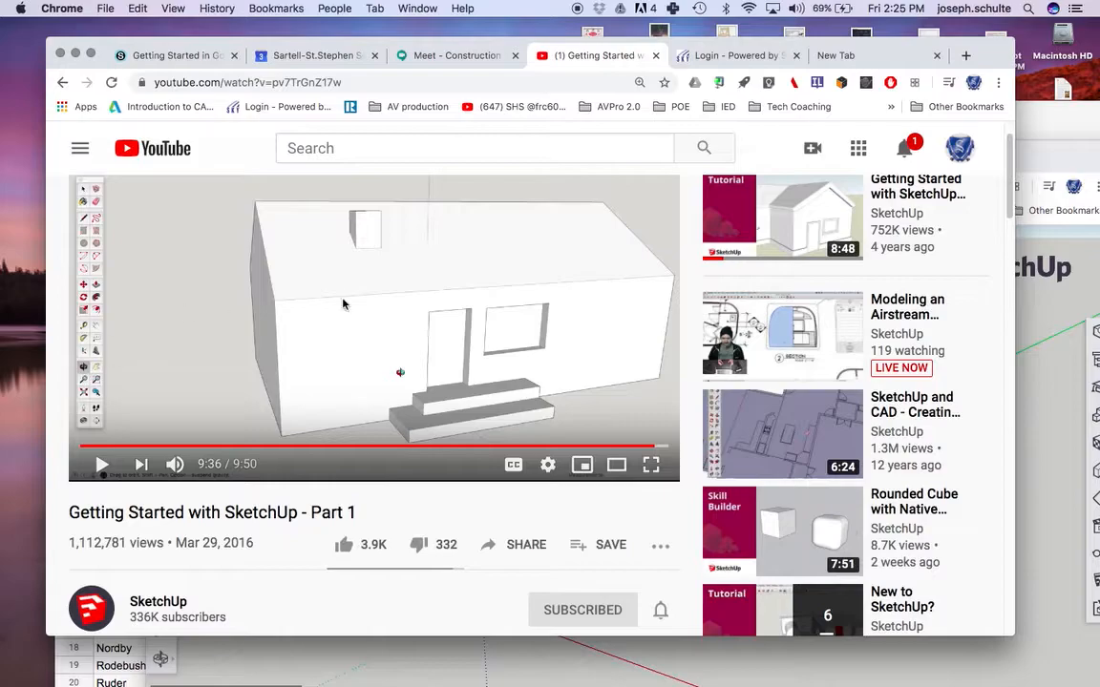
{"action": "left_click", "coordinate": [1041, 417]}
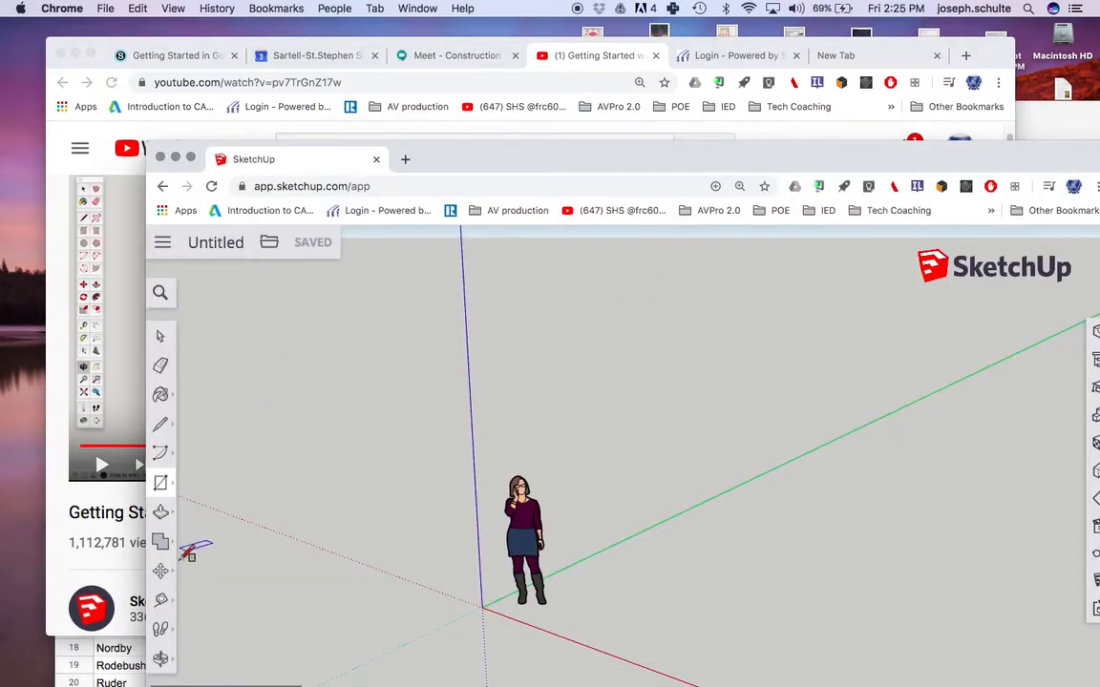
{"action": "left_click", "coordinate": [161, 657]}
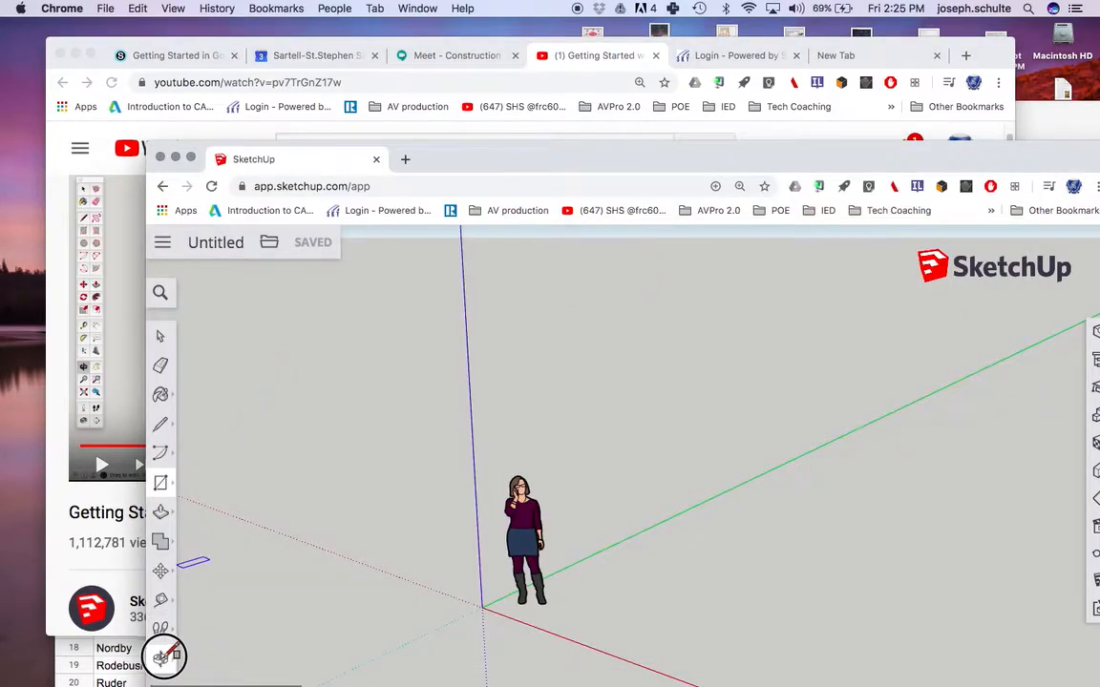
{"action": "left_click", "coordinate": [162, 517]}
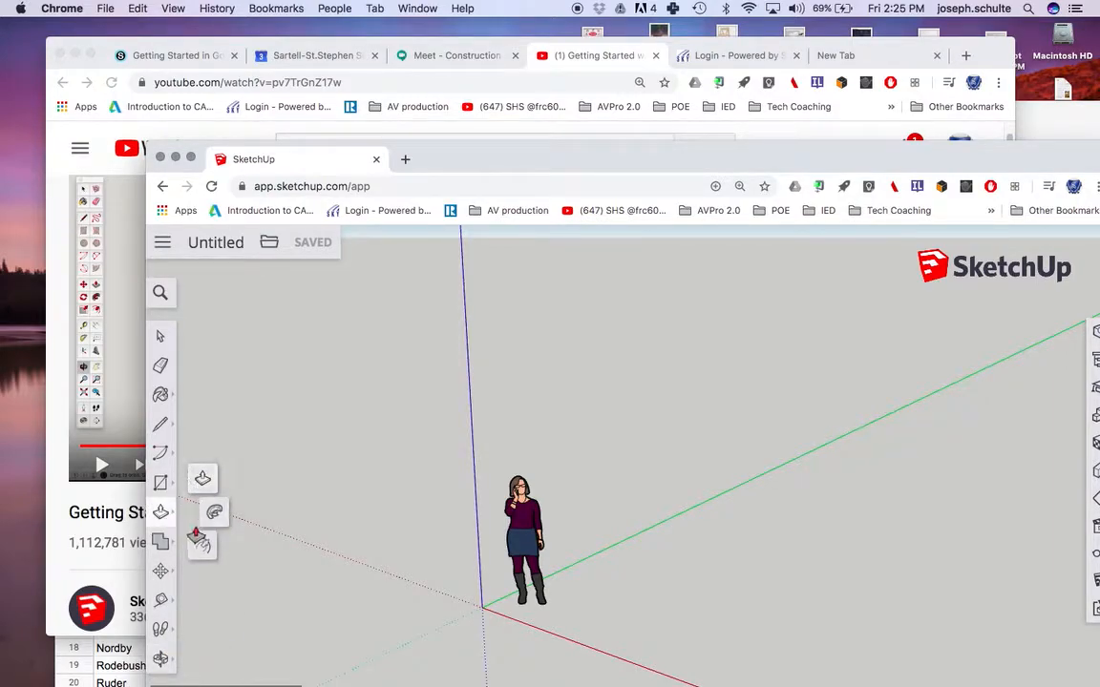
- Draw a rectangle about 7' 11" by 13' 2" on the ground plane, starting from the origin
{"action": "left_click", "coordinate": [167, 484]}
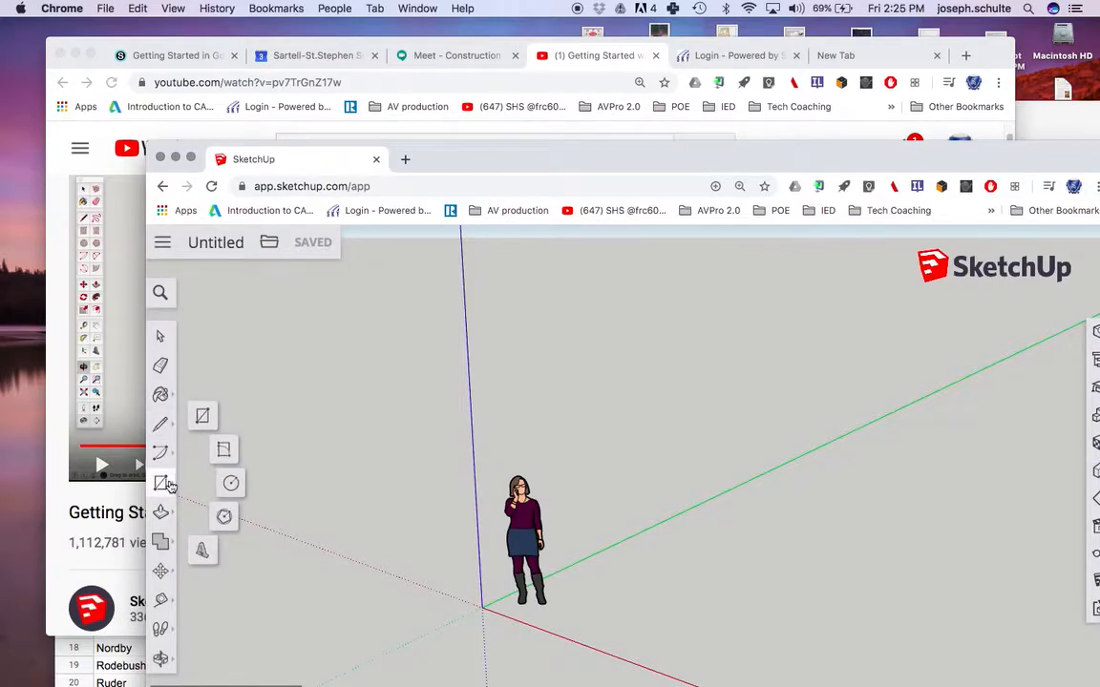
{"action": "left_click_drag", "start_coordinate": [462, 166], "coordinate": [421, 8]}
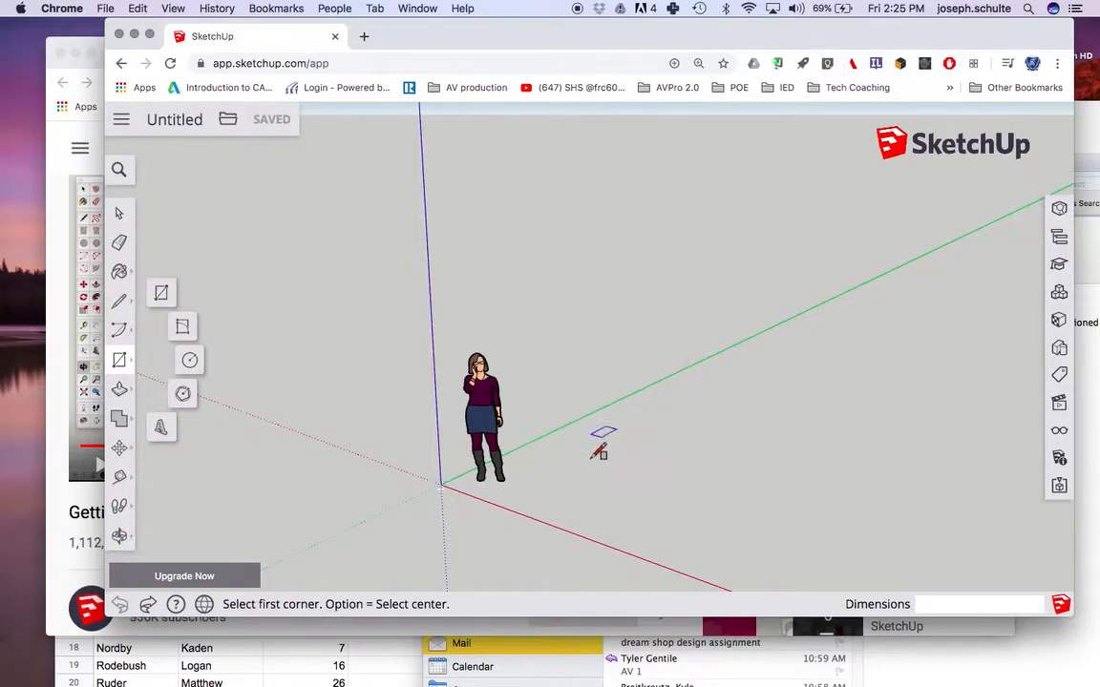
{"action": "left_click", "coordinate": [440, 484]}
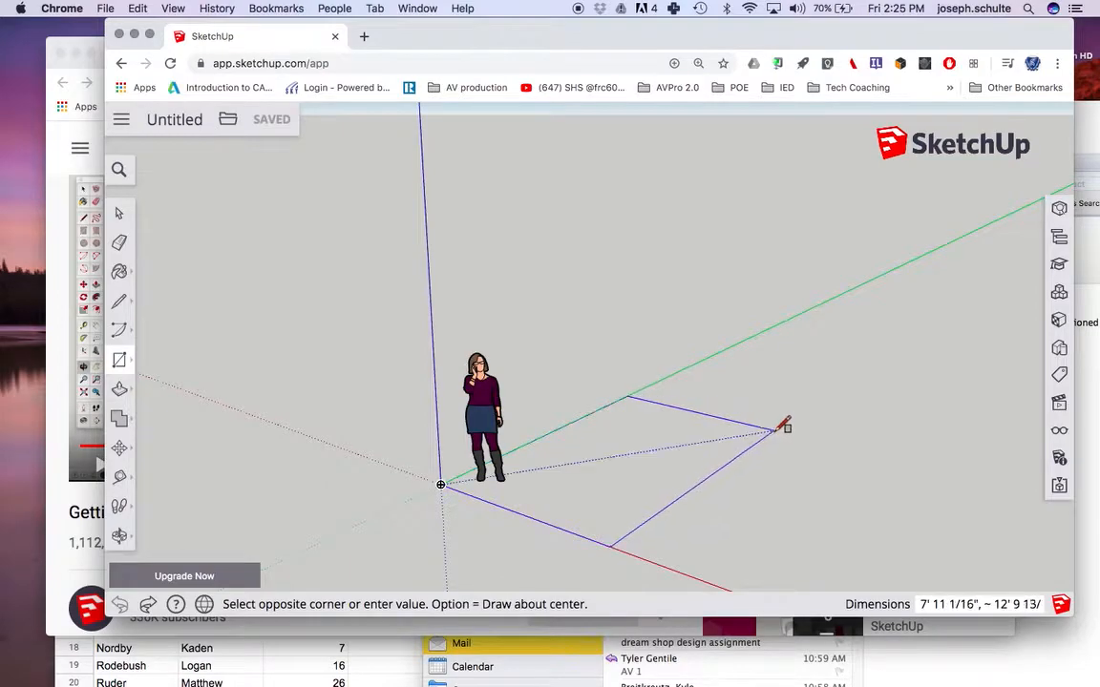
{"action": "left_click", "coordinate": [781, 425]}
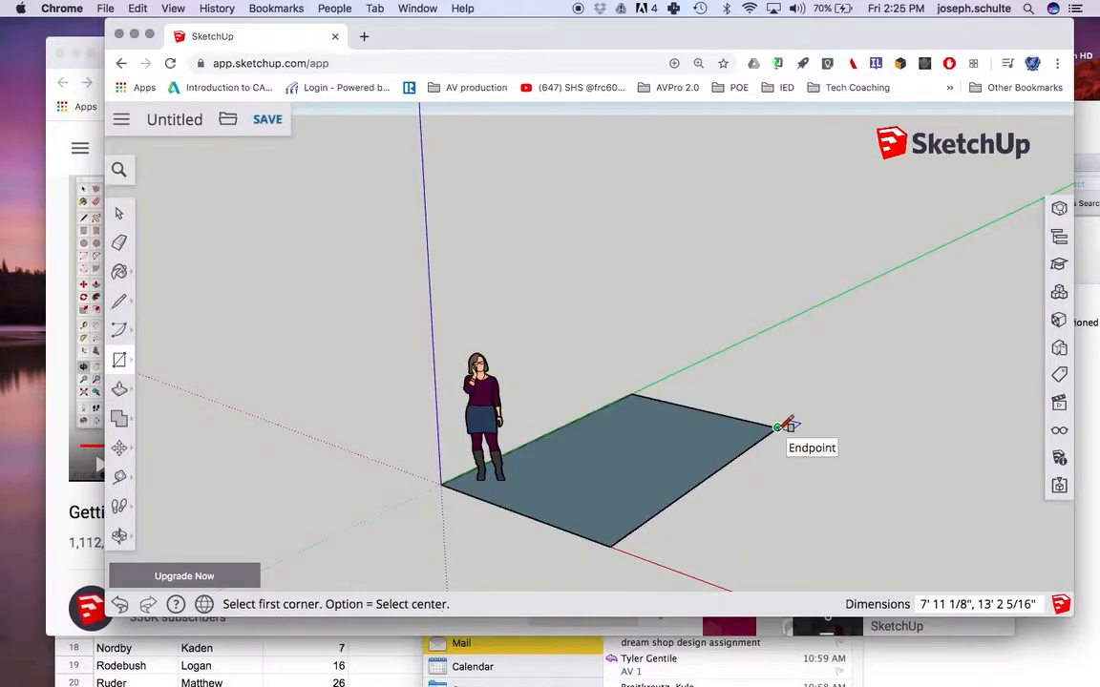
- Push/Pull the ground rectangle up 8' to form a box
{"action": "left_click", "coordinate": [120, 389]}
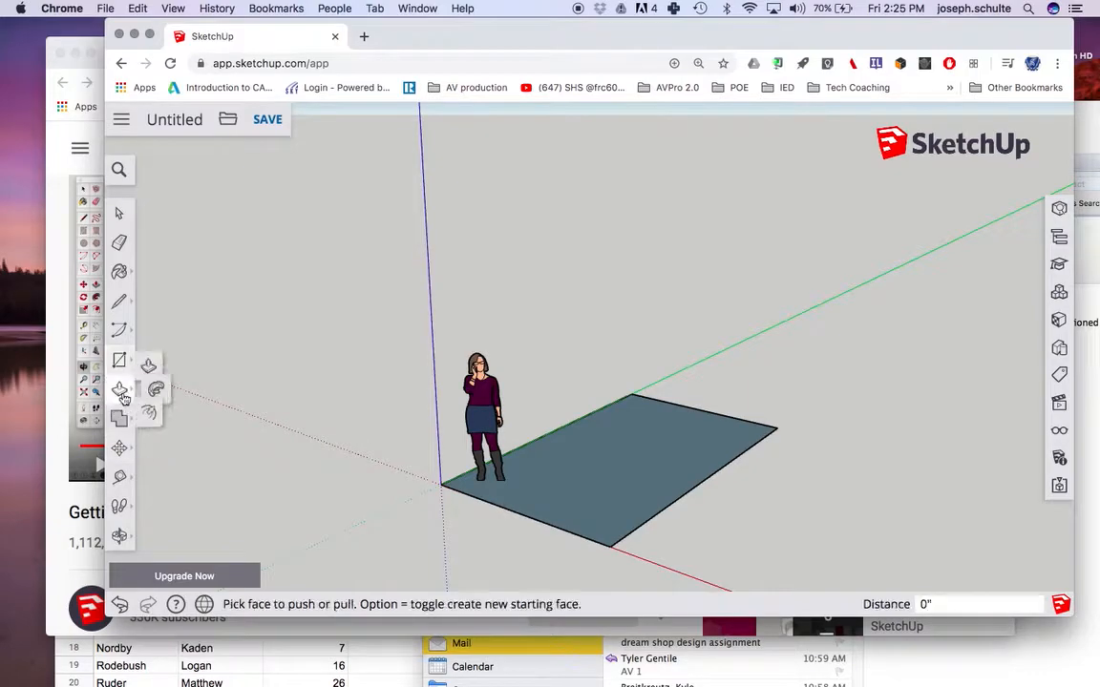
{"action": "left_click", "coordinate": [566, 485]}
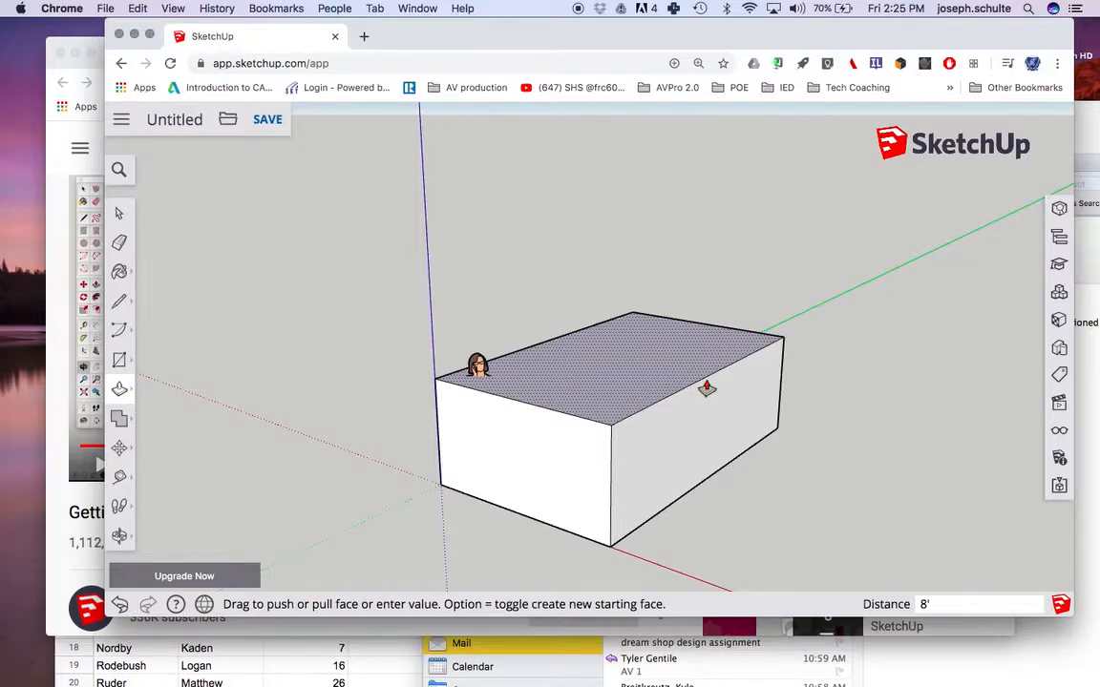
{"action": "key", "text": "Return"}
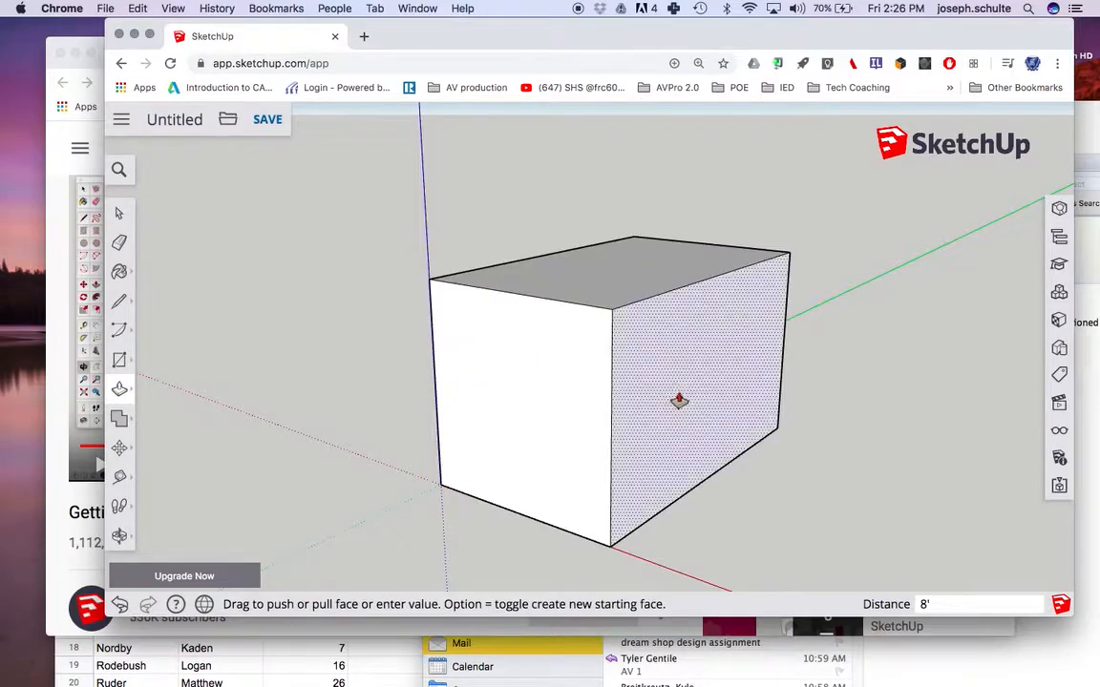
- Draw a center line along the box's top face between the midpoints of its two short edges
{"action": "scroll", "coordinate": [573, 203], "scroll_direction": "down", "scroll_amount": 2}
{"action": "middle_click_drag", "start_coordinate": [573, 204], "coordinate": [579, 371]}
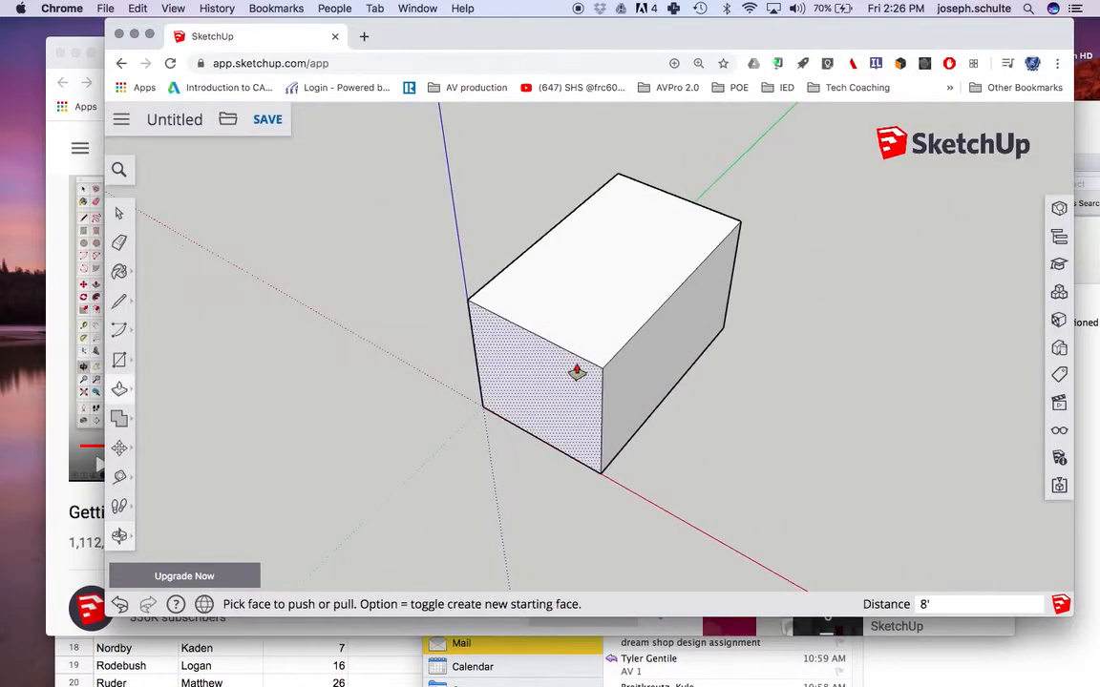
{"action": "left_click", "coordinate": [119, 301]}
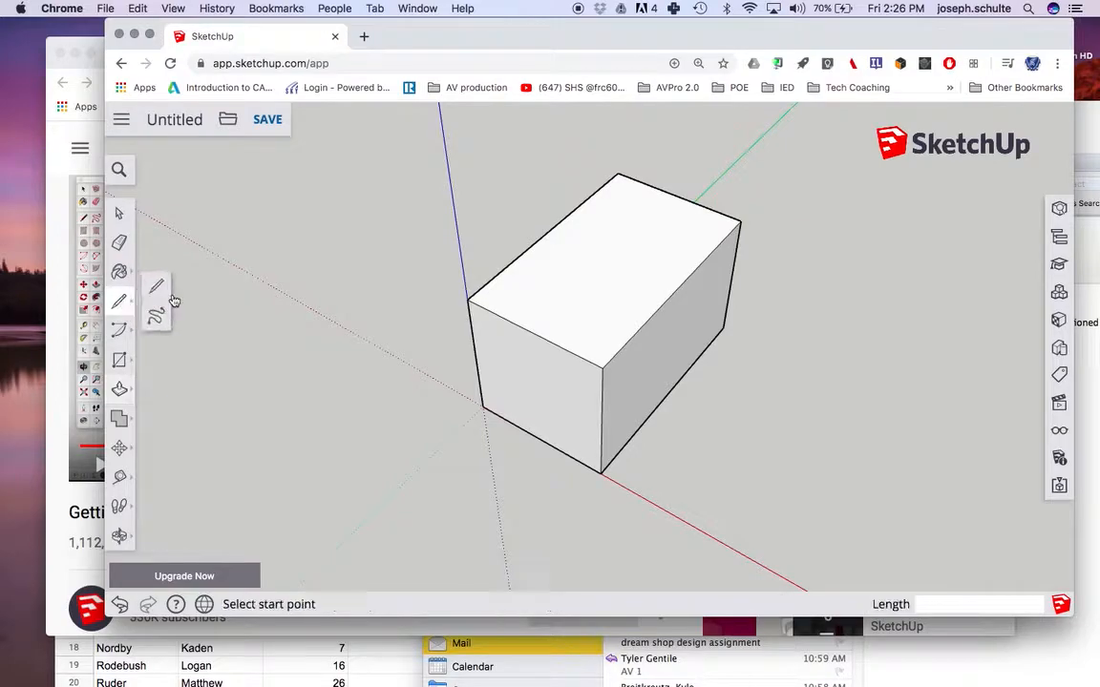
{"action": "left_click", "coordinate": [532, 332]}
{"action": "left_click", "coordinate": [678, 195]}
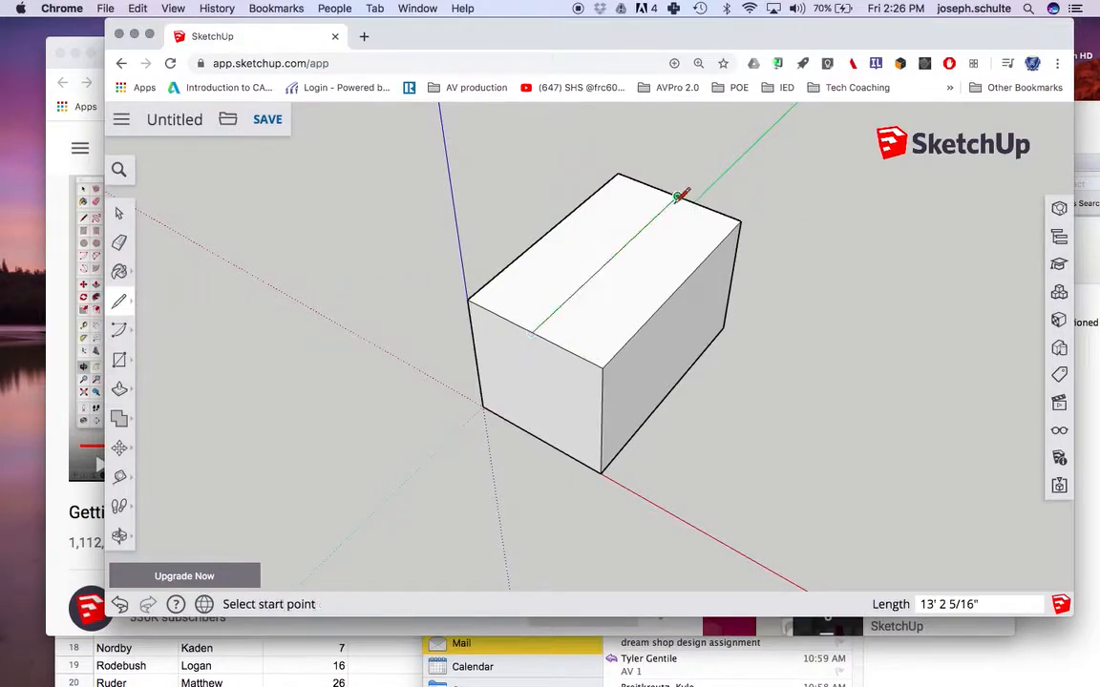
- Move the top face's center line up about 3' 8 9/16" along the blue axis to form a gable roof
{"action": "left_click", "coordinate": [119, 213]}
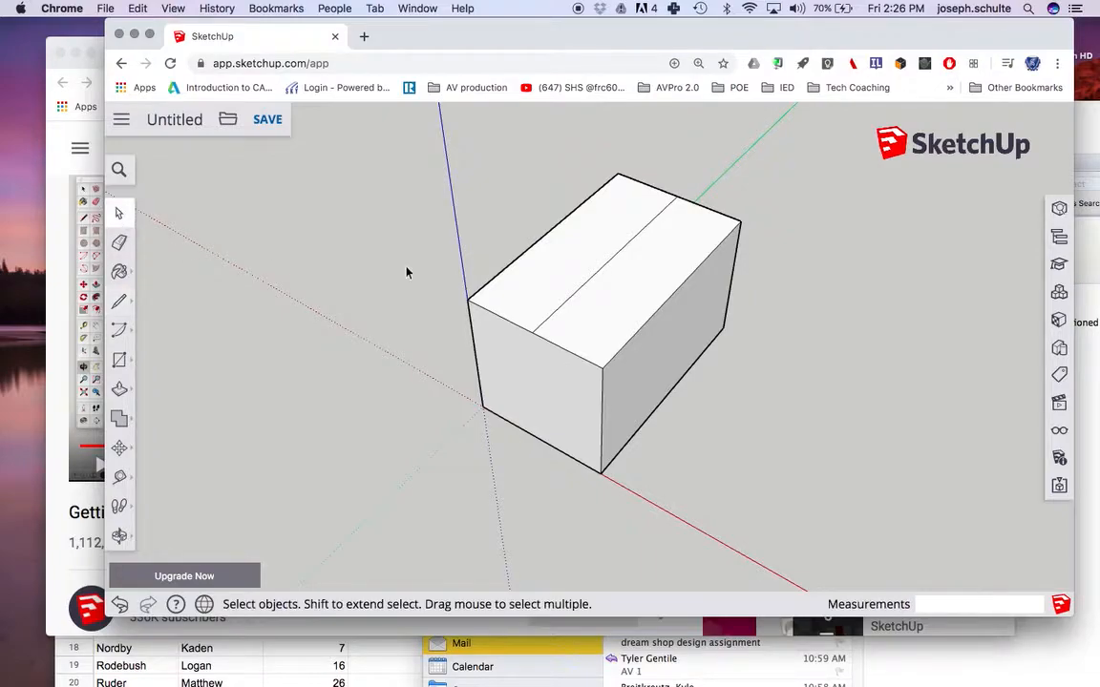
{"action": "left_click", "coordinate": [577, 298]}
{"action": "left_click", "coordinate": [119, 448]}
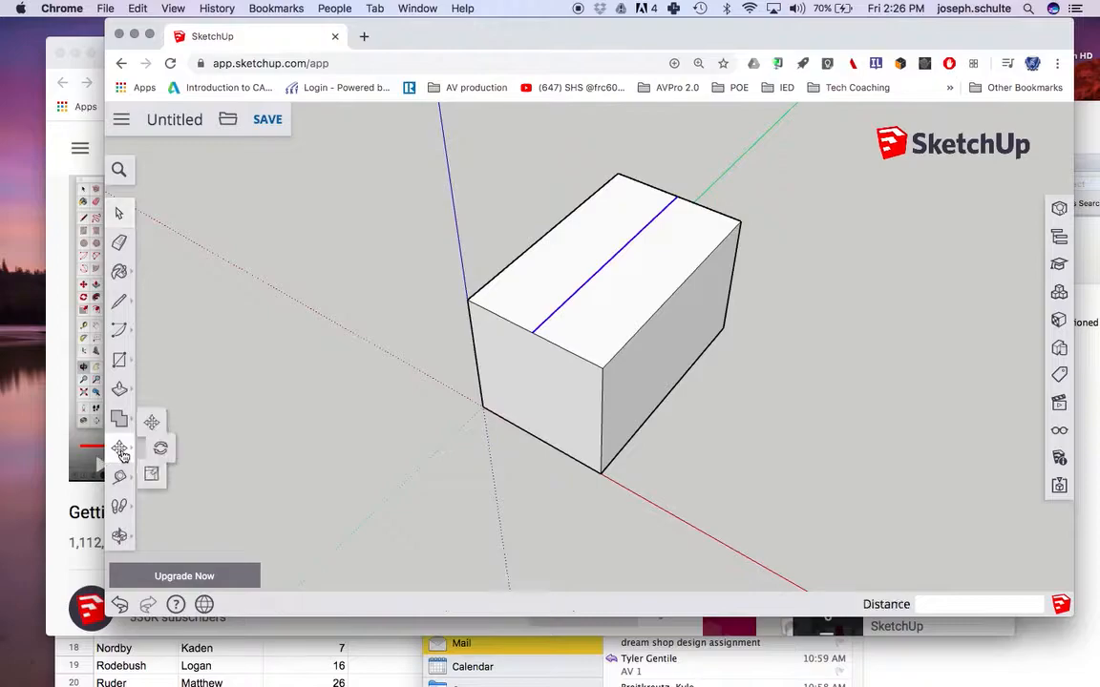
{"action": "left_click", "coordinate": [583, 290]}
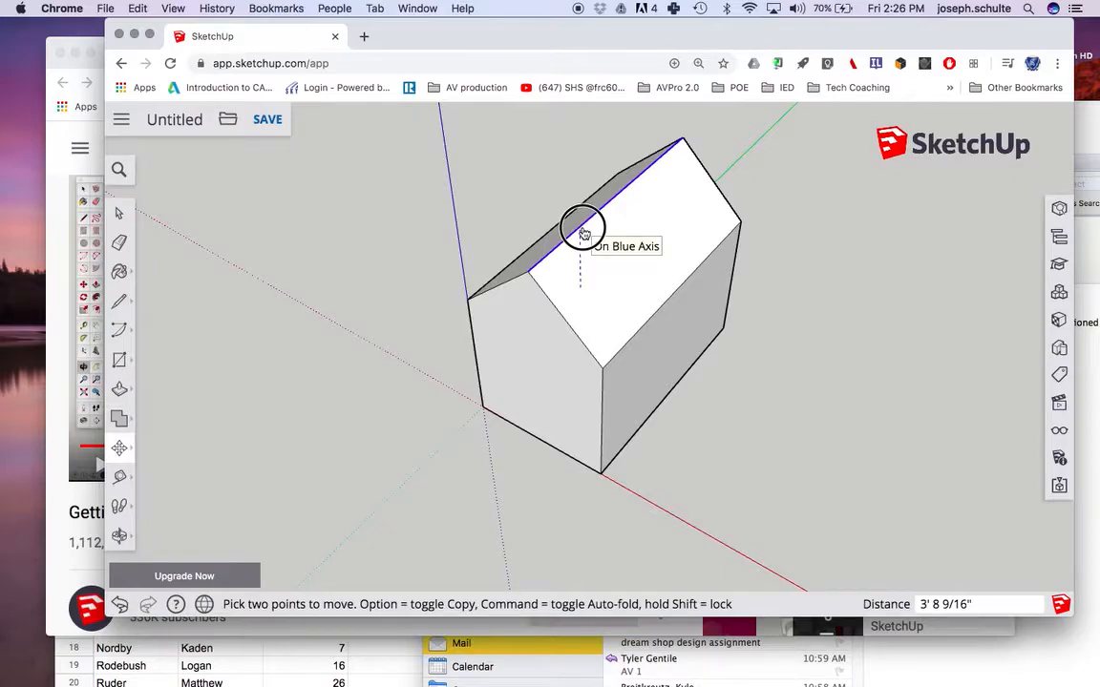
{"action": "left_click", "coordinate": [581, 226]}
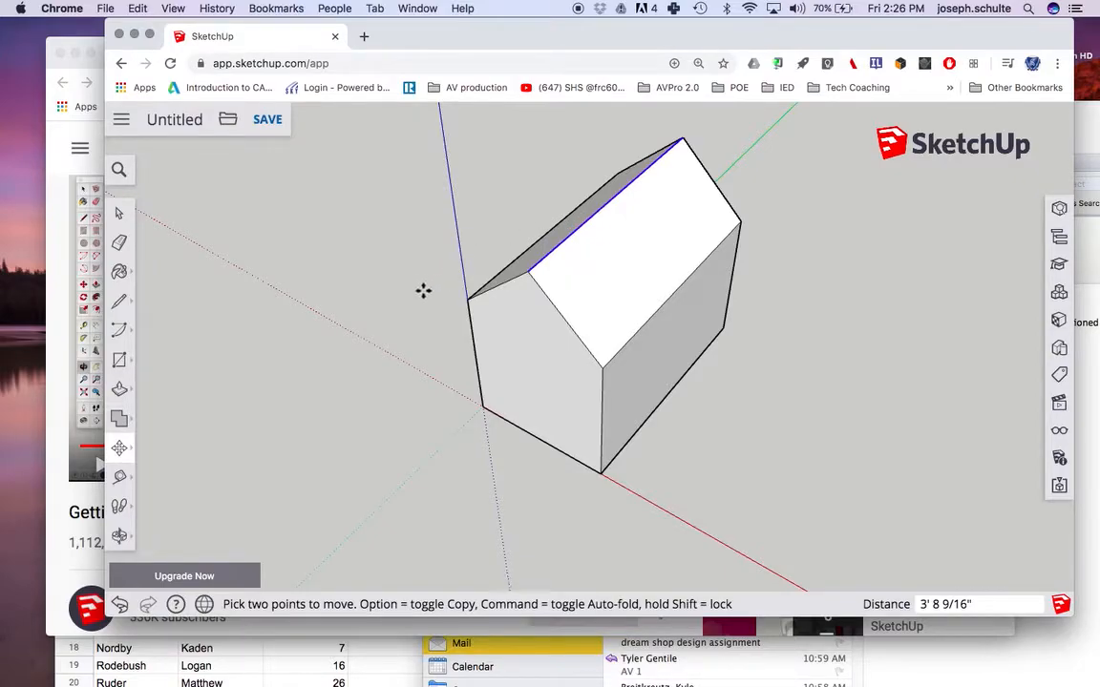
- Draw a closed, vertical four-sided chimney profile on the roof slope near the front gable, with a top edge about 1' 3 3/8" long
{"action": "left_click", "coordinate": [118, 536]}
{"action": "left_click_drag", "start_coordinate": [356, 434], "coordinate": [287, 435]}
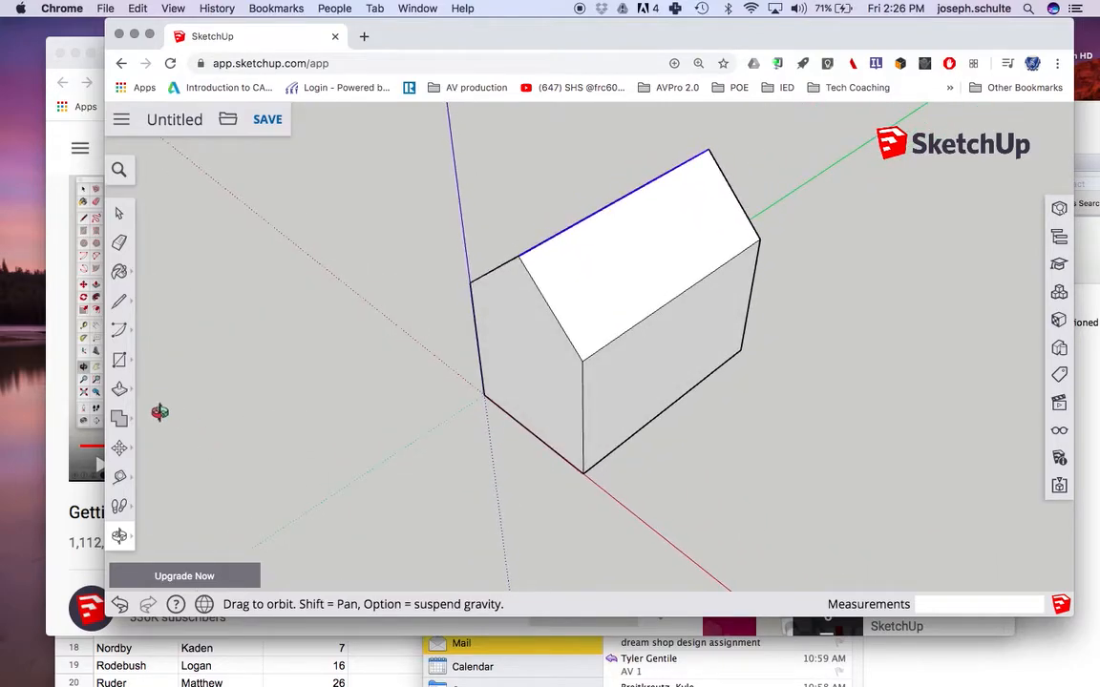
{"action": "left_click", "coordinate": [119, 301]}
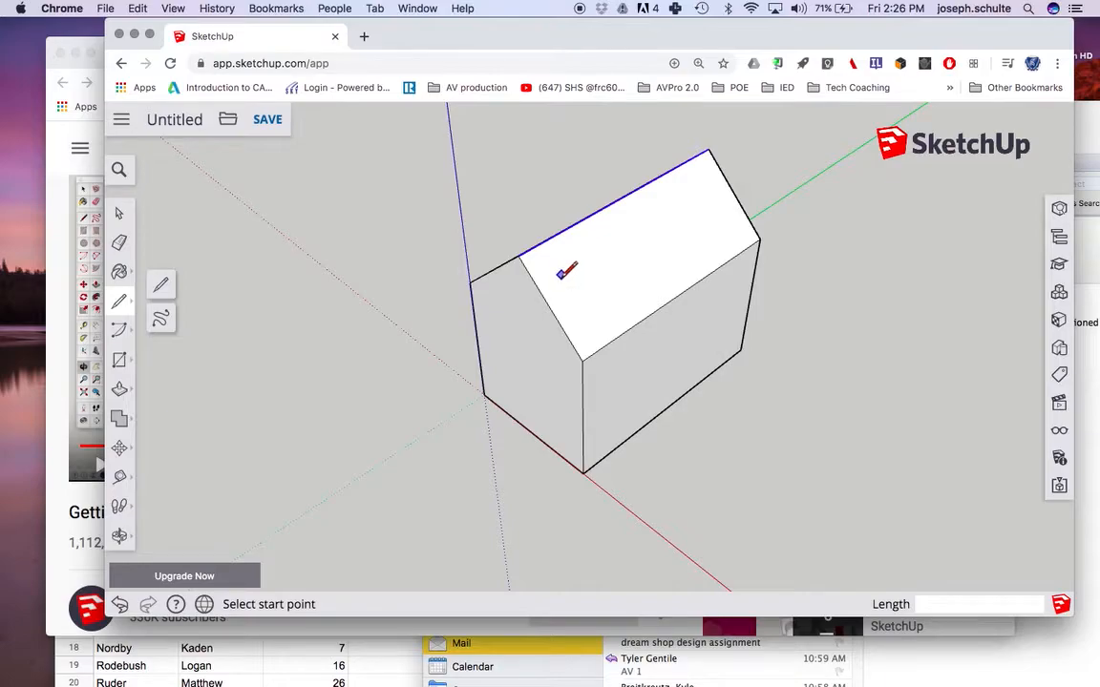
{"action": "left_click", "coordinate": [561, 275]}
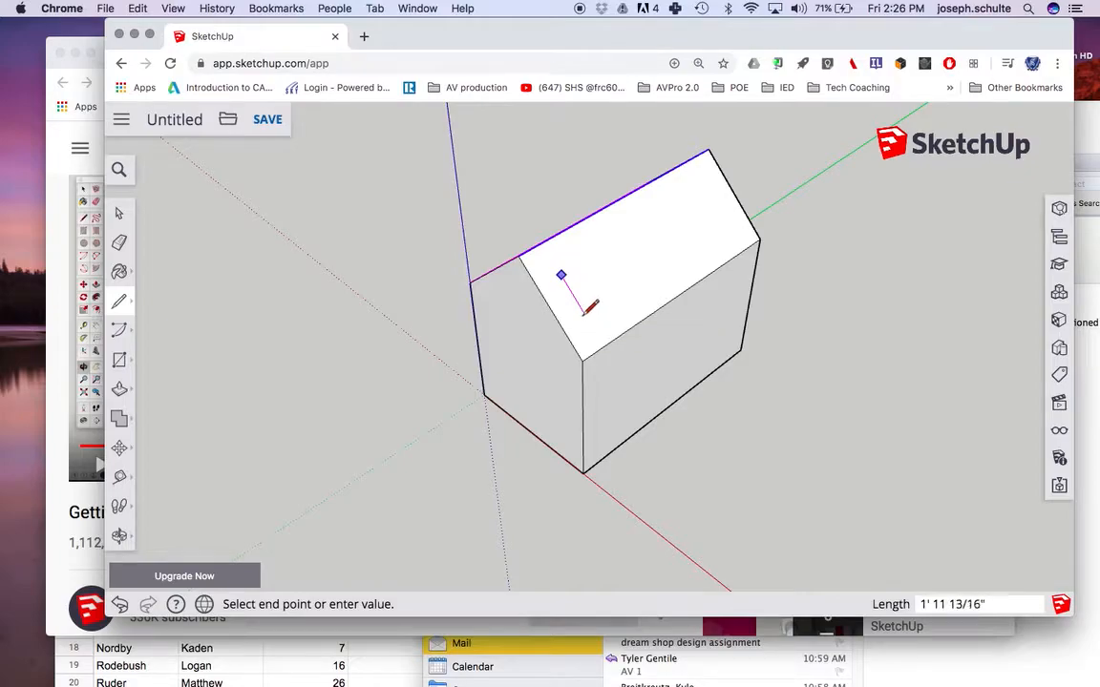
{"action": "left_click", "coordinate": [581, 308]}
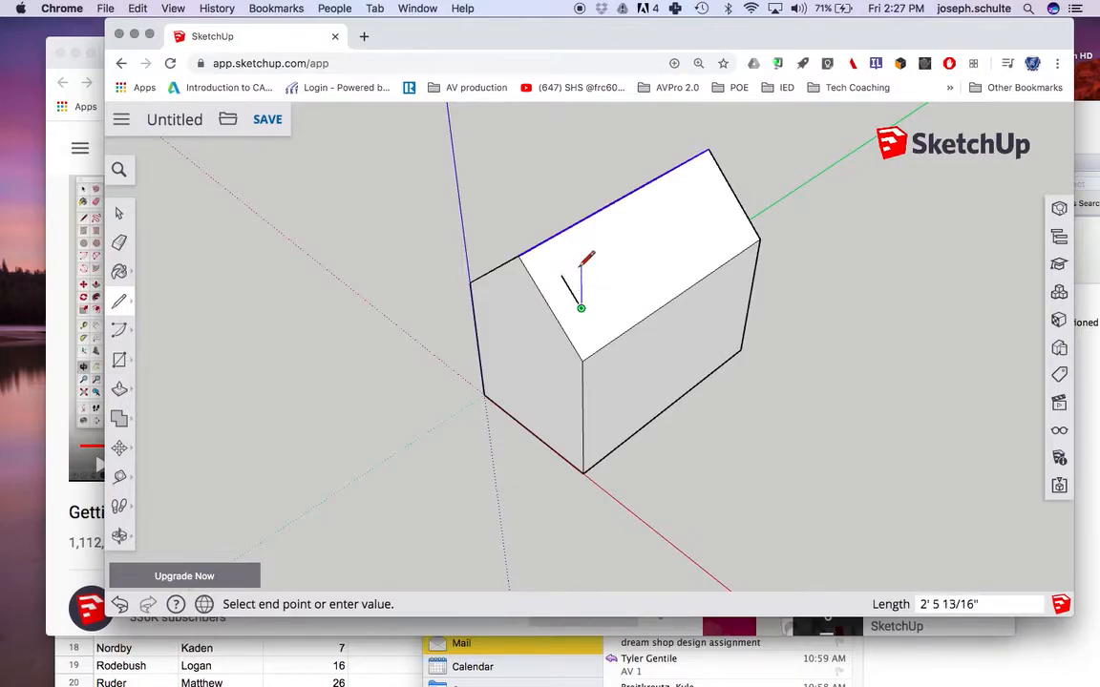
{"action": "left_click", "coordinate": [580, 259]}
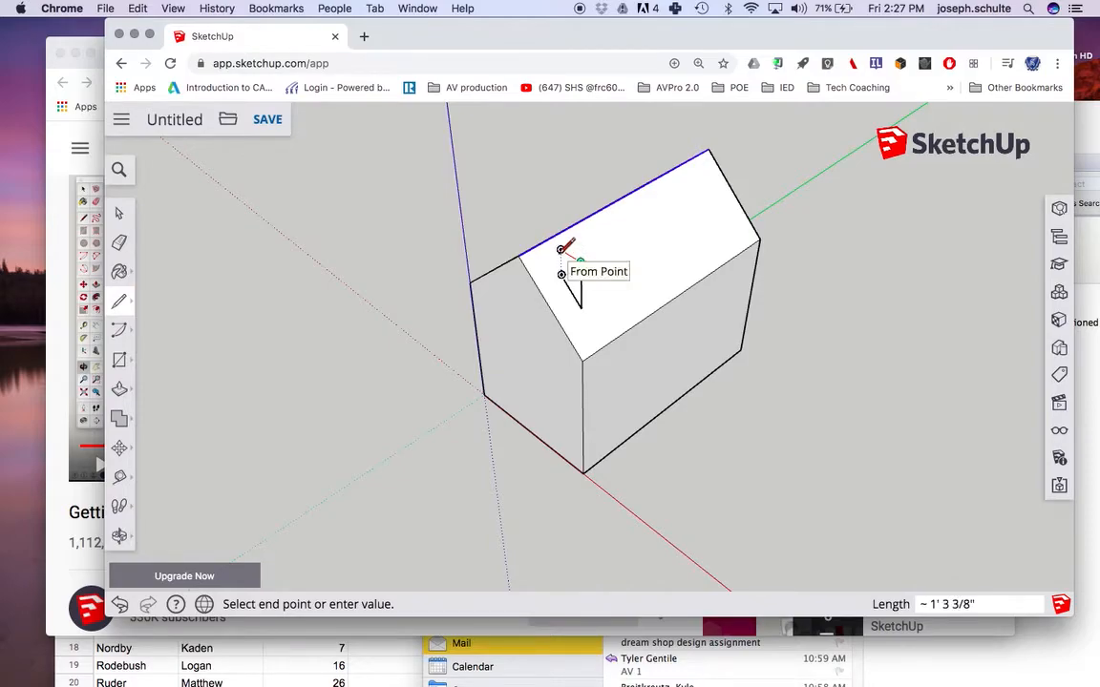
{"action": "left_click", "coordinate": [561, 249]}
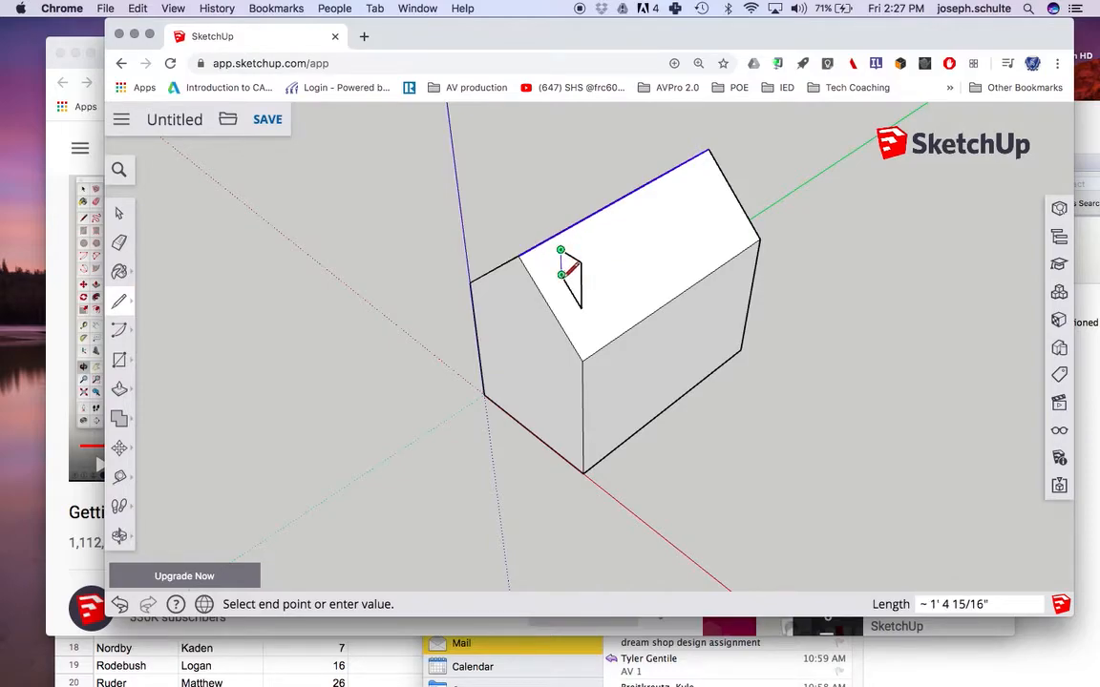
{"action": "left_click", "coordinate": [562, 250]}
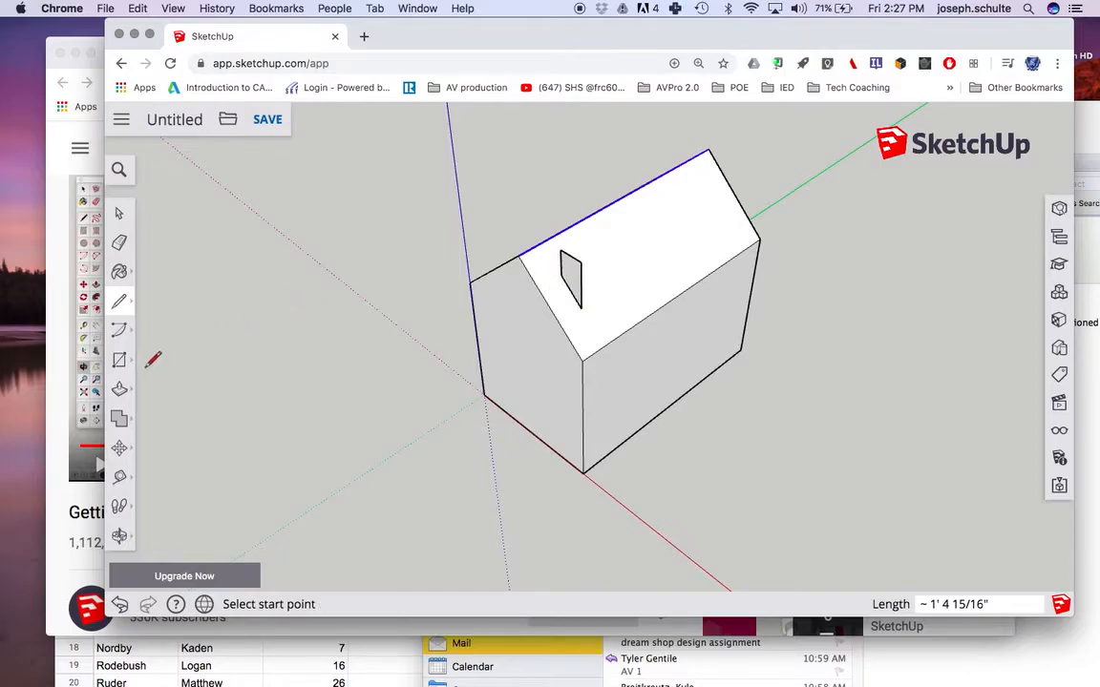
- Push/Pull the chimney profile back about 1' 4 9/16" to make a solid chimney
{"action": "left_click", "coordinate": [119, 389]}
{"action": "left_click_drag", "start_coordinate": [568, 274], "coordinate": [594, 256]}
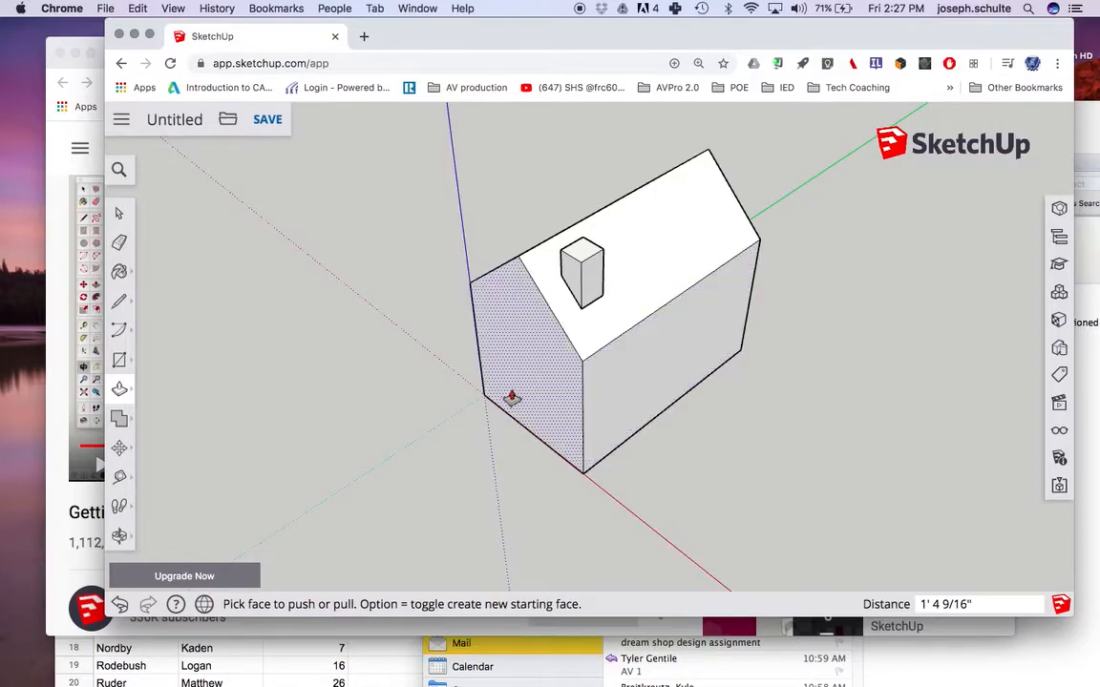
{"action": "left_click", "coordinate": [127, 487]}
{"action": "left_click", "coordinate": [250, 430]}
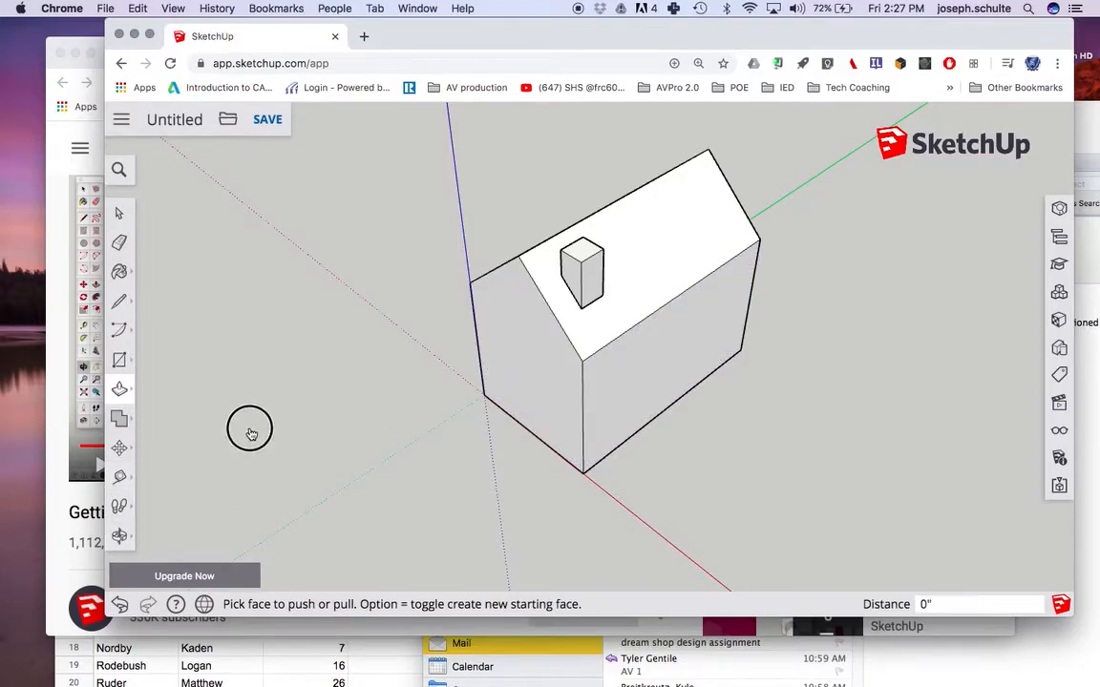
- Capture a screenshot of the SketchUp window showing the finished house with its chimney
{"action": "left_click", "coordinate": [120, 536]}
{"action": "left_click_drag", "start_coordinate": [241, 483], "coordinate": [241, 427]}
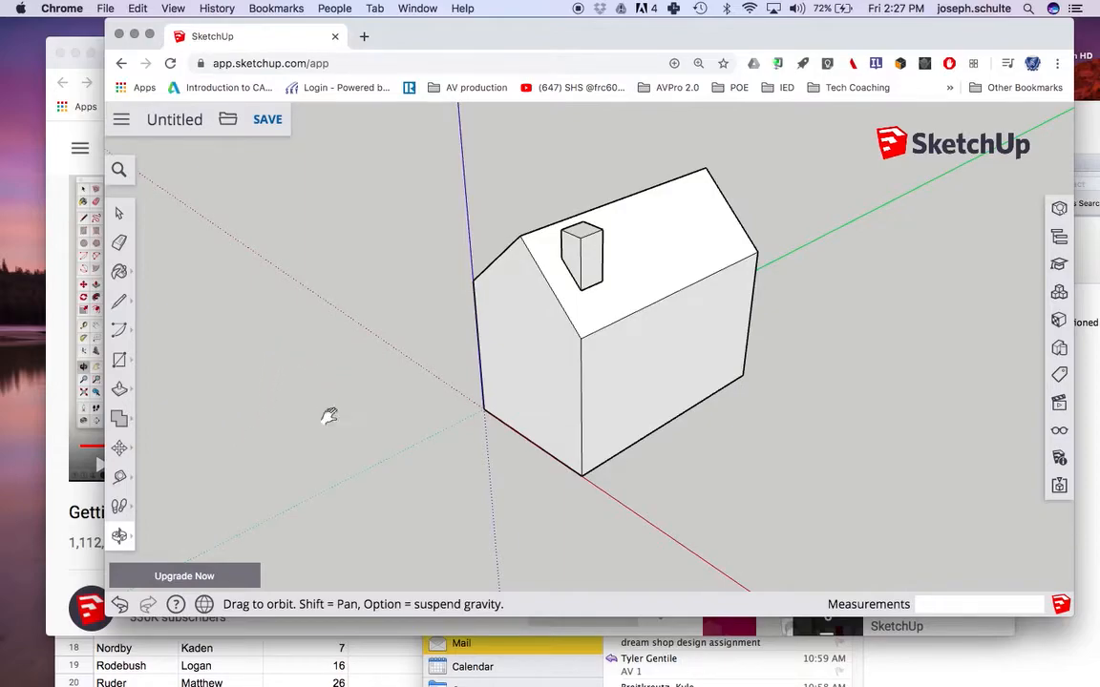
{"action": "key", "text": "super+shift+4"}
{"action": "mouse_move", "coordinate": [83, 2]}
{"action": "left_mouse_down"}
{"action": "mouse_move", "coordinate": [792, 364]}
{"action": "mouse_move", "coordinate": [1031, 525]}
{"action": "mouse_move", "coordinate": [1080, 606]}
{"action": "left_mouse_up"}
- Switch to the Schoology discussion page and start a new comment below the assignment post
{"action": "mouse_move", "coordinate": [454, 33]}
{"action": "left_mouse_down"}
{"action": "mouse_move", "coordinate": [631, 113]}
{"action": "mouse_move", "coordinate": [645, 98]}
{"action": "left_mouse_up"}
{"action": "left_click", "coordinate": [138, 50]}
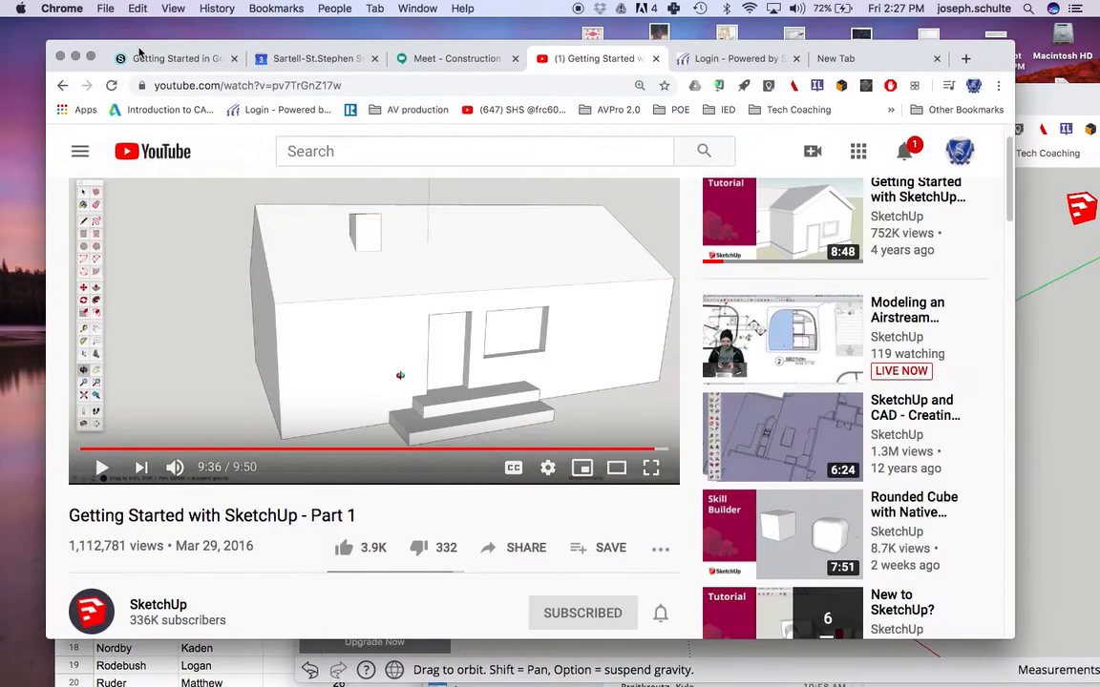
{"action": "left_click", "coordinate": [139, 55]}
{"action": "scroll", "coordinate": [298, 487], "scroll_direction": "down", "scroll_amount": 10}
{"action": "scroll", "coordinate": [302, 494], "scroll_direction": "up", "scroll_amount": 3}
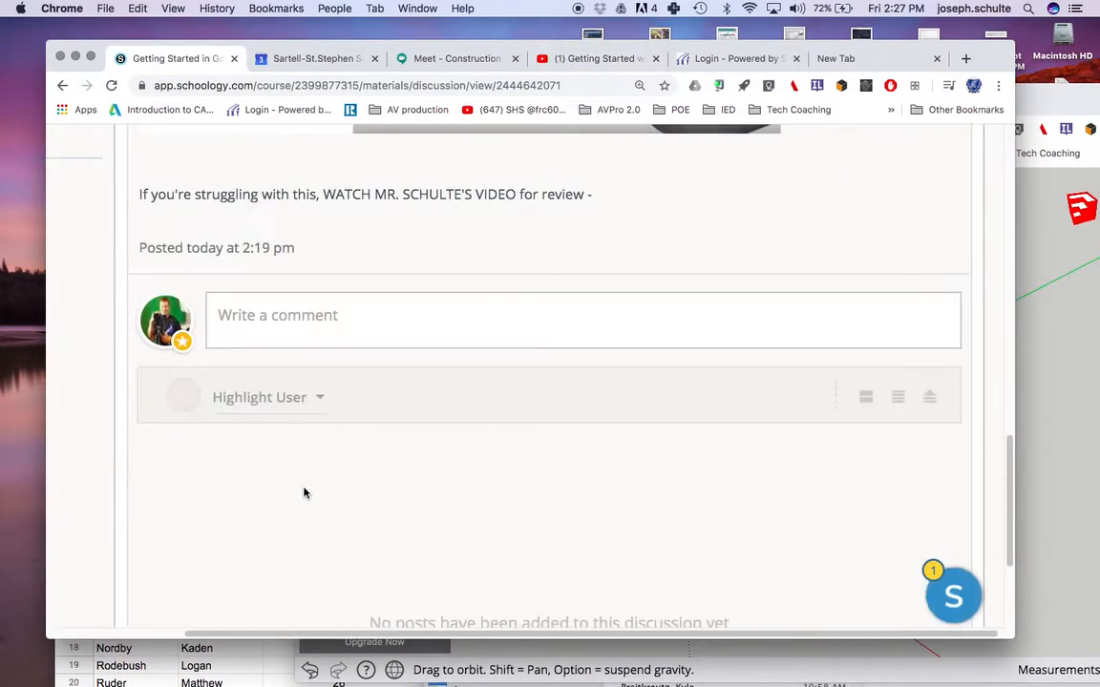
{"action": "left_click", "coordinate": [277, 325]}
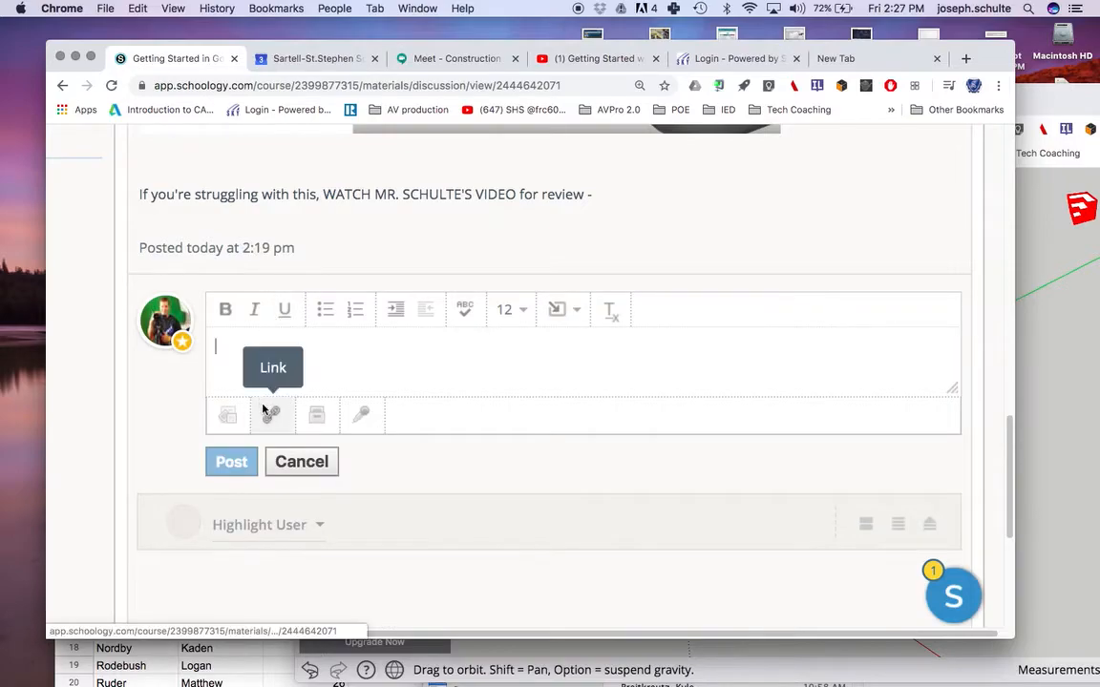
- Attach the file Screen Shot 2020-04-03 at 2.27.46 PM from the Desktop to the comment, previewing it first
{"action": "left_click", "coordinate": [227, 416]}
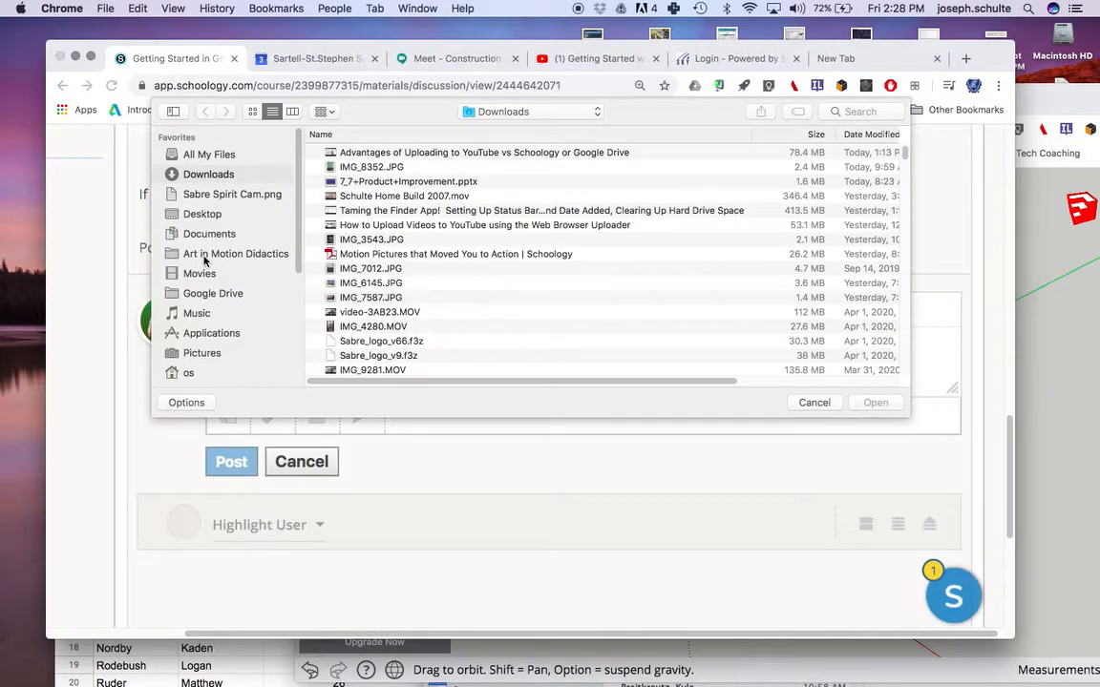
{"action": "left_click", "coordinate": [198, 216]}
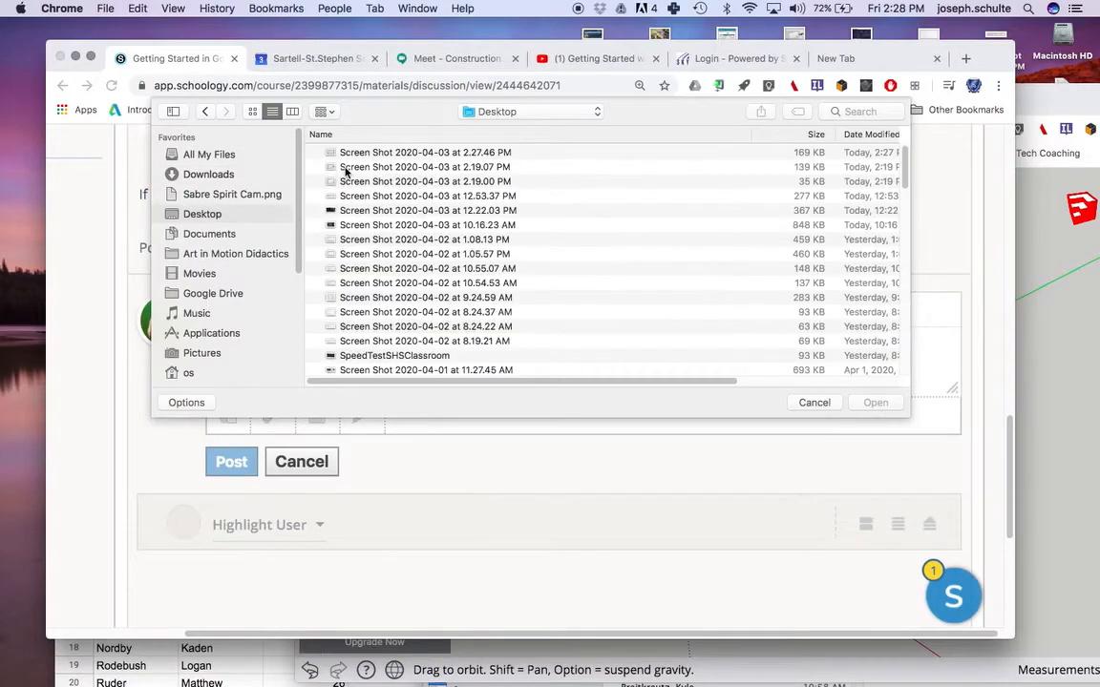
{"action": "left_click", "coordinate": [368, 154]}
{"action": "key", "text": "space"}
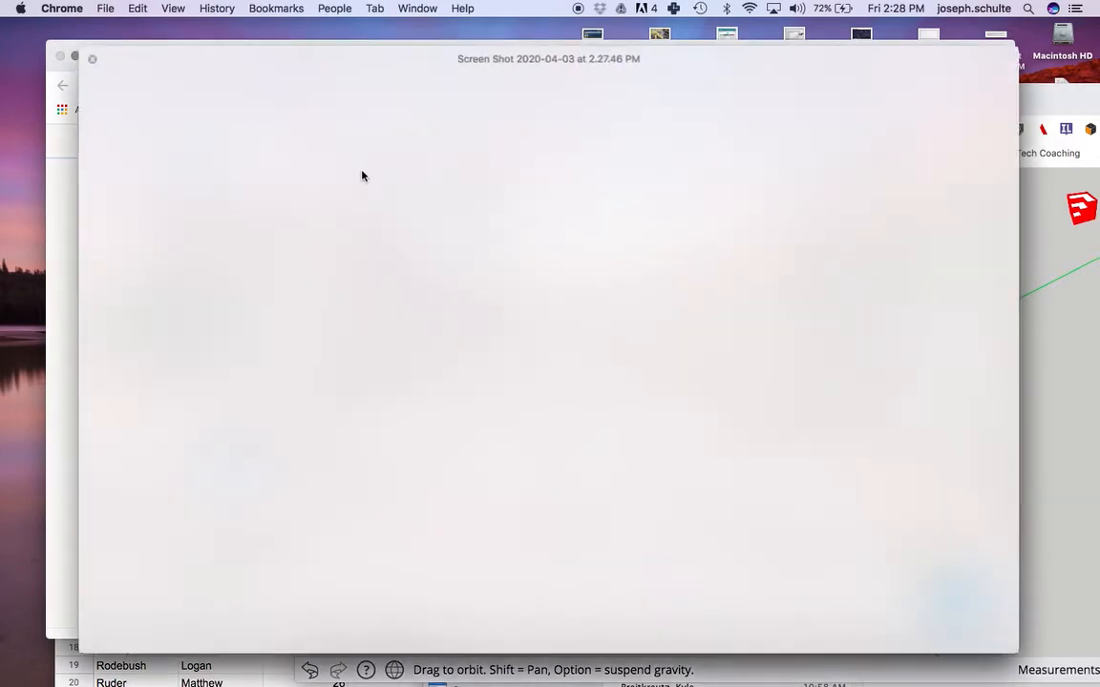
{"action": "key", "text": "space"}
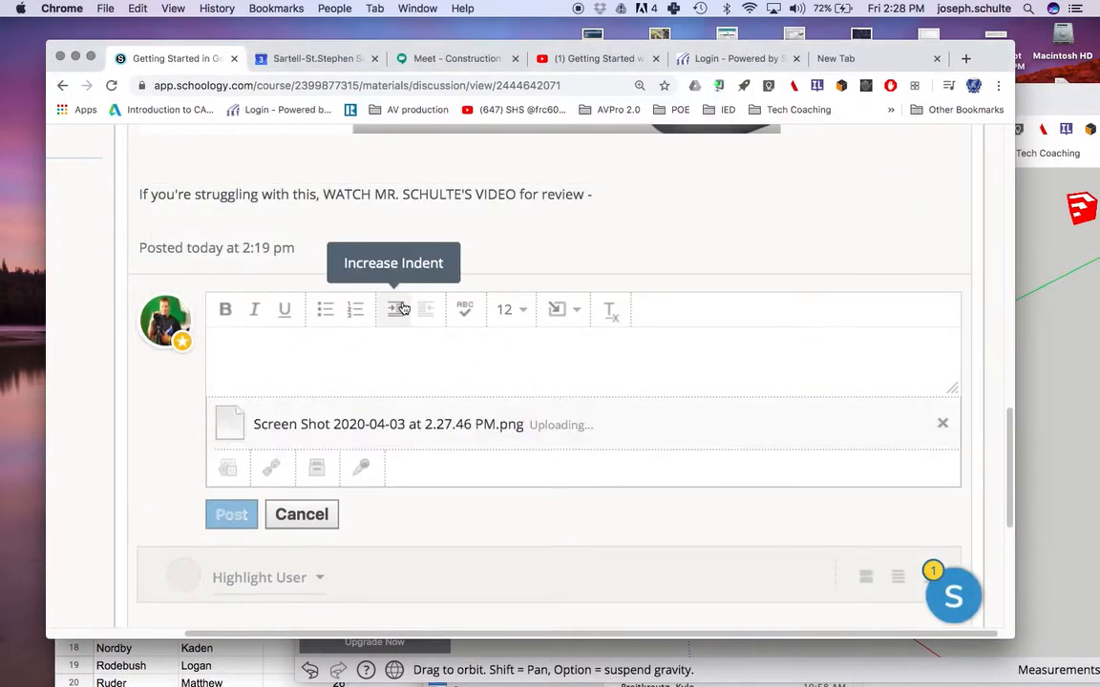
- Review the assignment post's Step 2 instructions on completing the house with a chimney and posting a screenshot
{"action": "scroll", "coordinate": [411, 299], "scroll_direction": "up", "scroll_amount": 10}
{"action": "scroll", "coordinate": [416, 299], "scroll_direction": "up", "scroll_amount": 6}
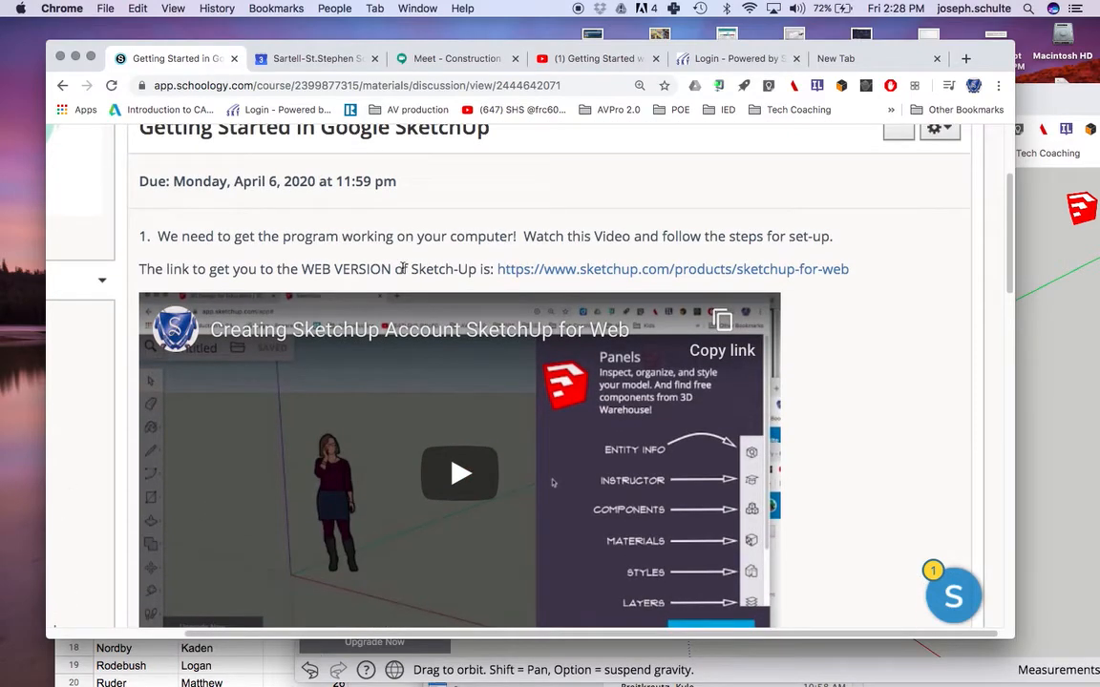
{"action": "scroll", "coordinate": [403, 269], "scroll_direction": "down", "scroll_amount": 8}
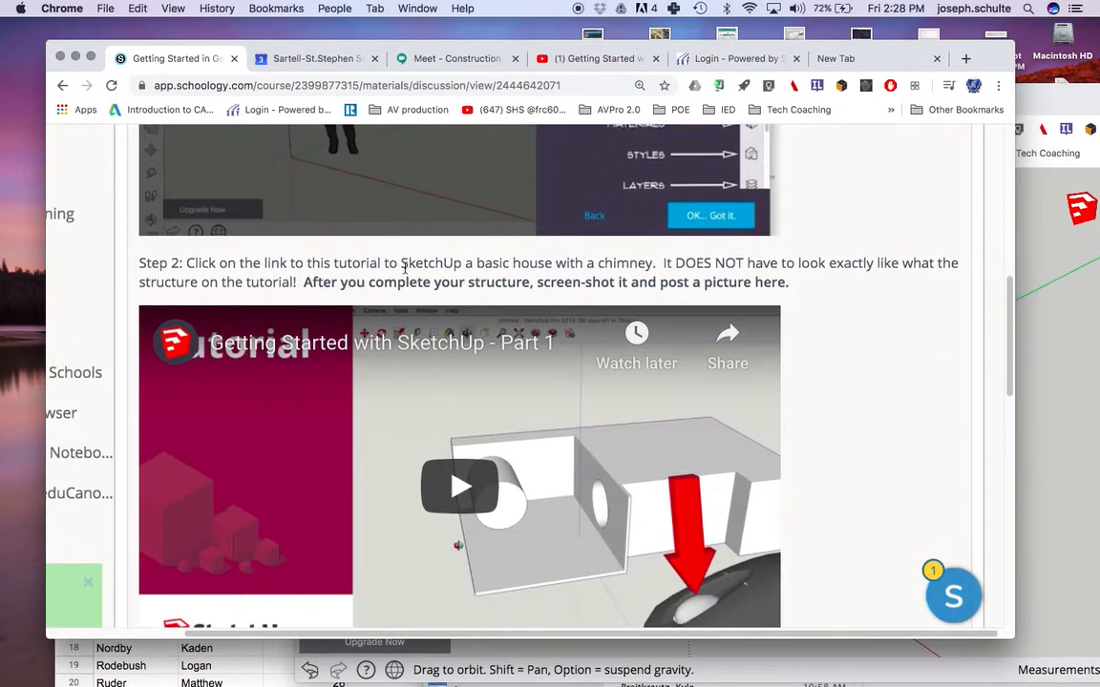
{"action": "scroll", "coordinate": [405, 268], "scroll_direction": "down", "scroll_amount": 2}
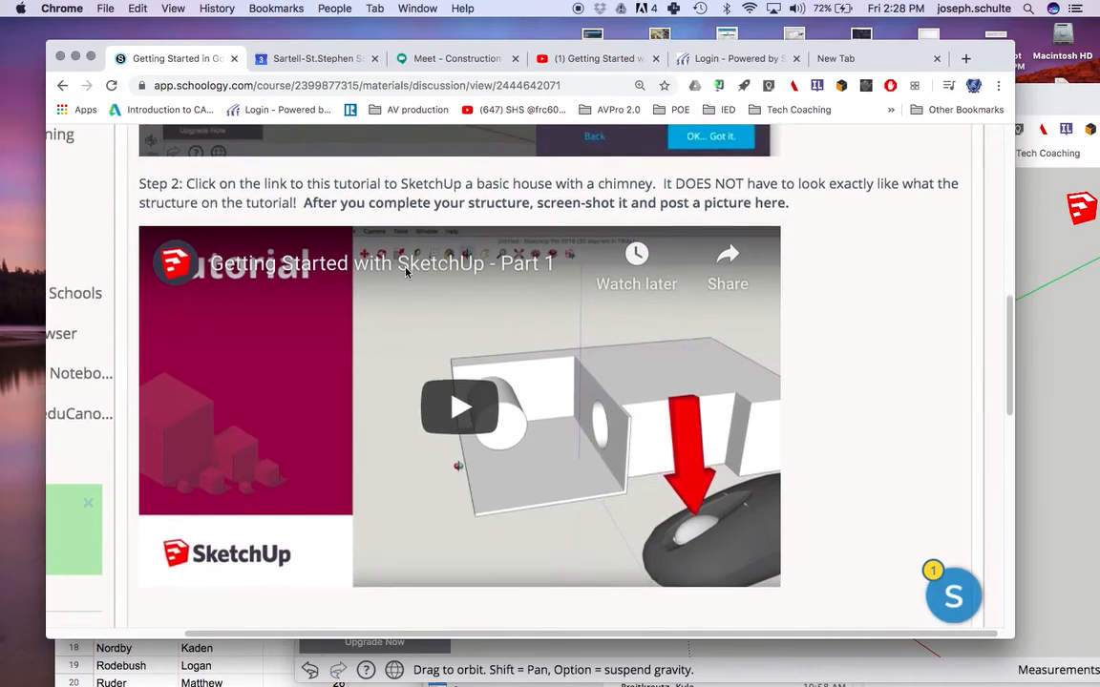
{"action": "scroll", "coordinate": [406, 272], "scroll_direction": "down", "scroll_amount": 1}
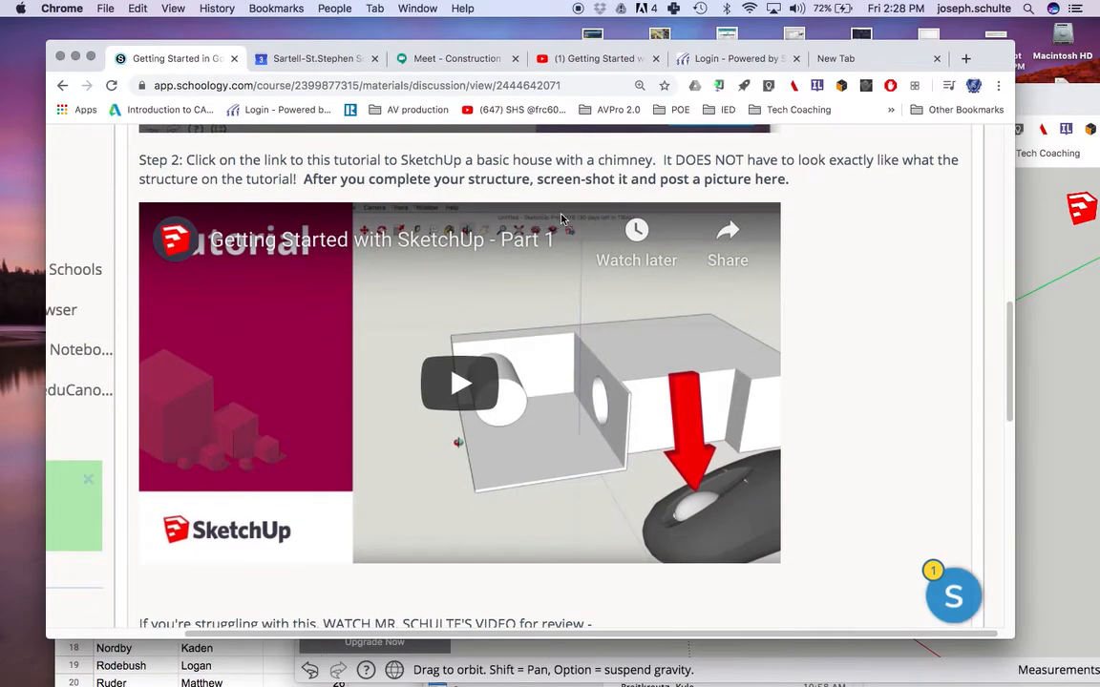
{"action": "scroll", "coordinate": [560, 219], "scroll_direction": "down", "scroll_amount": 8}
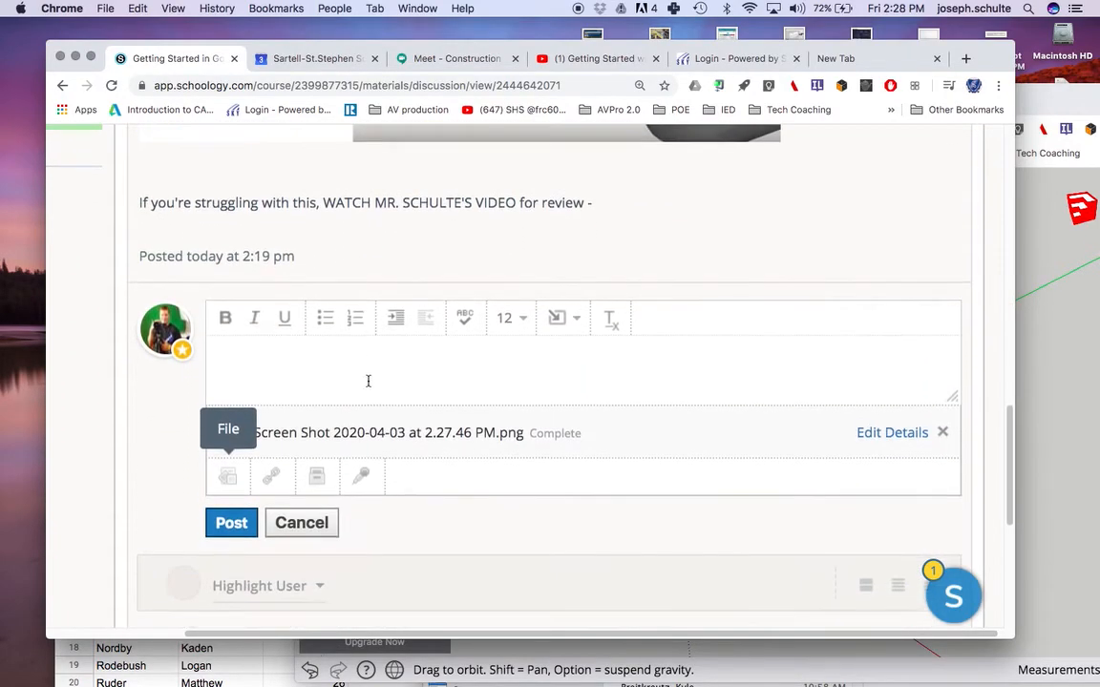
- Write the comment as the author's surname followed by "first attempt at a structure. Boom." and post it with the attached screenshot
{"action": "type", "text": "Schulte's first attem"}
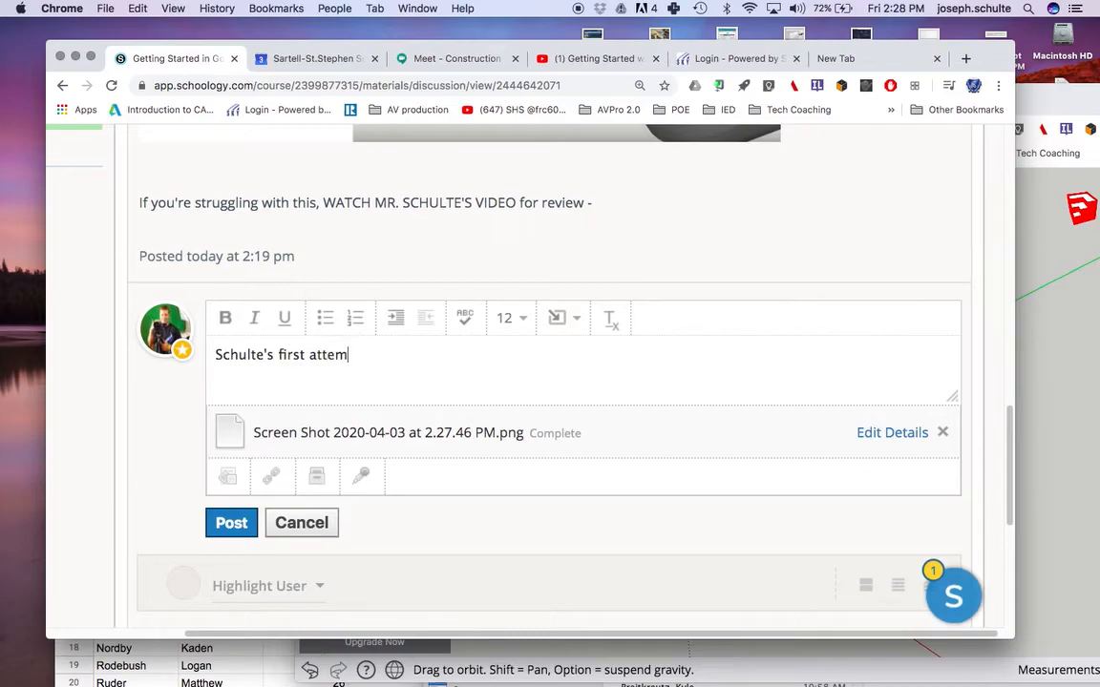
{"action": "type", "text": "pt at a structure"}
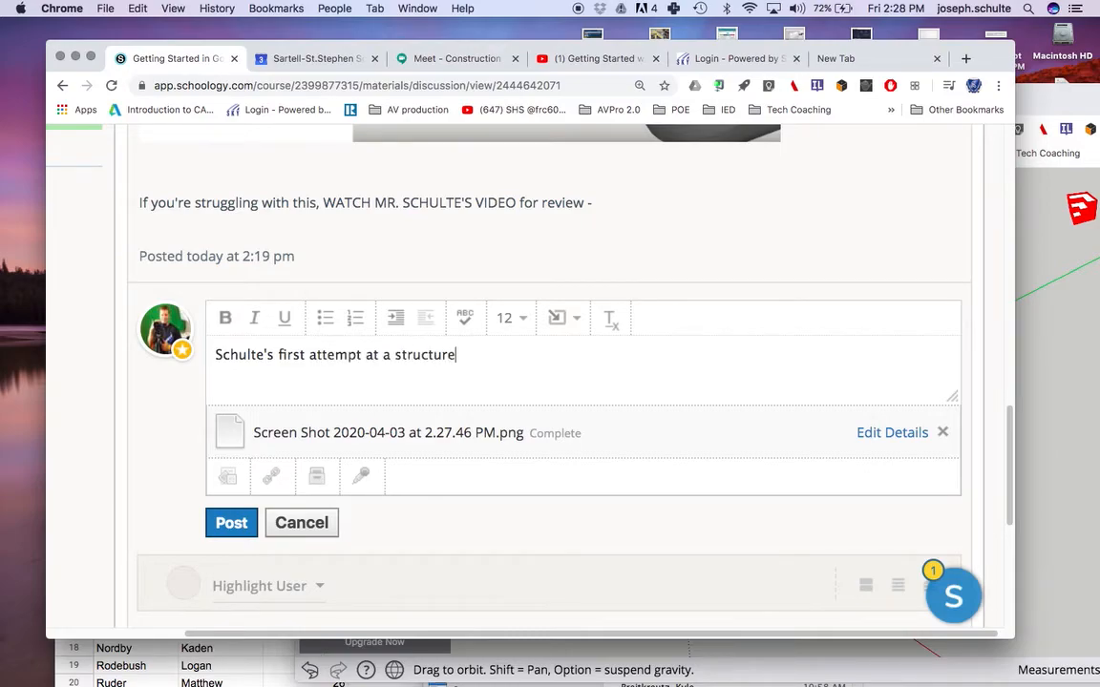
{"action": "type", "text": ". Boom."}
{"action": "left_click", "coordinate": [235, 522]}
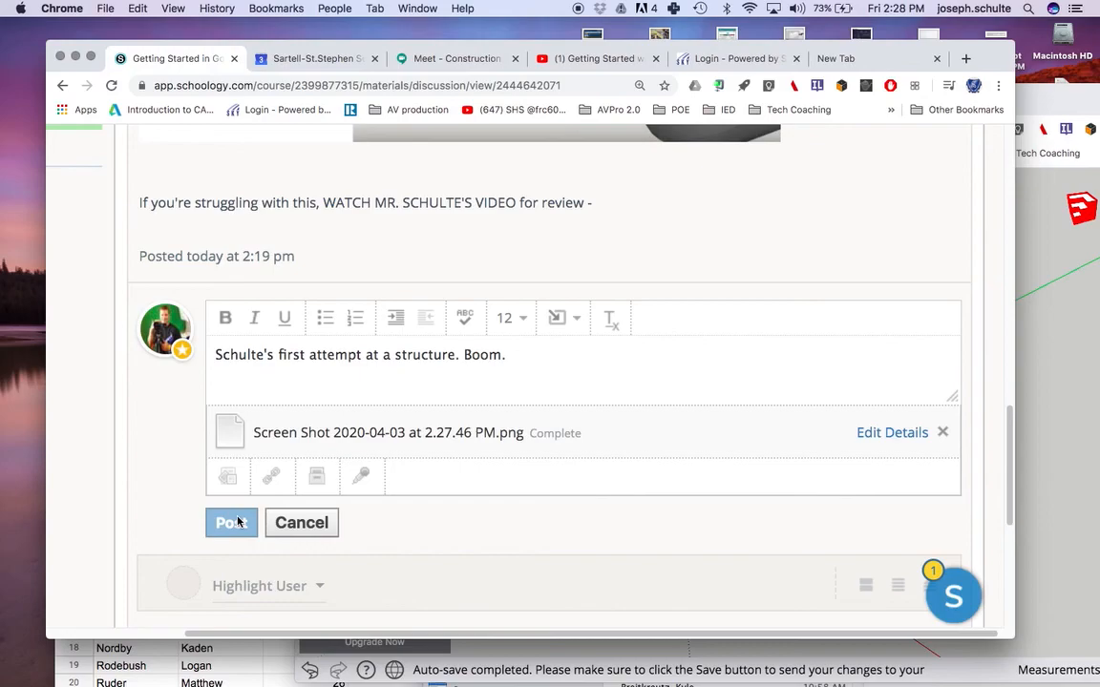